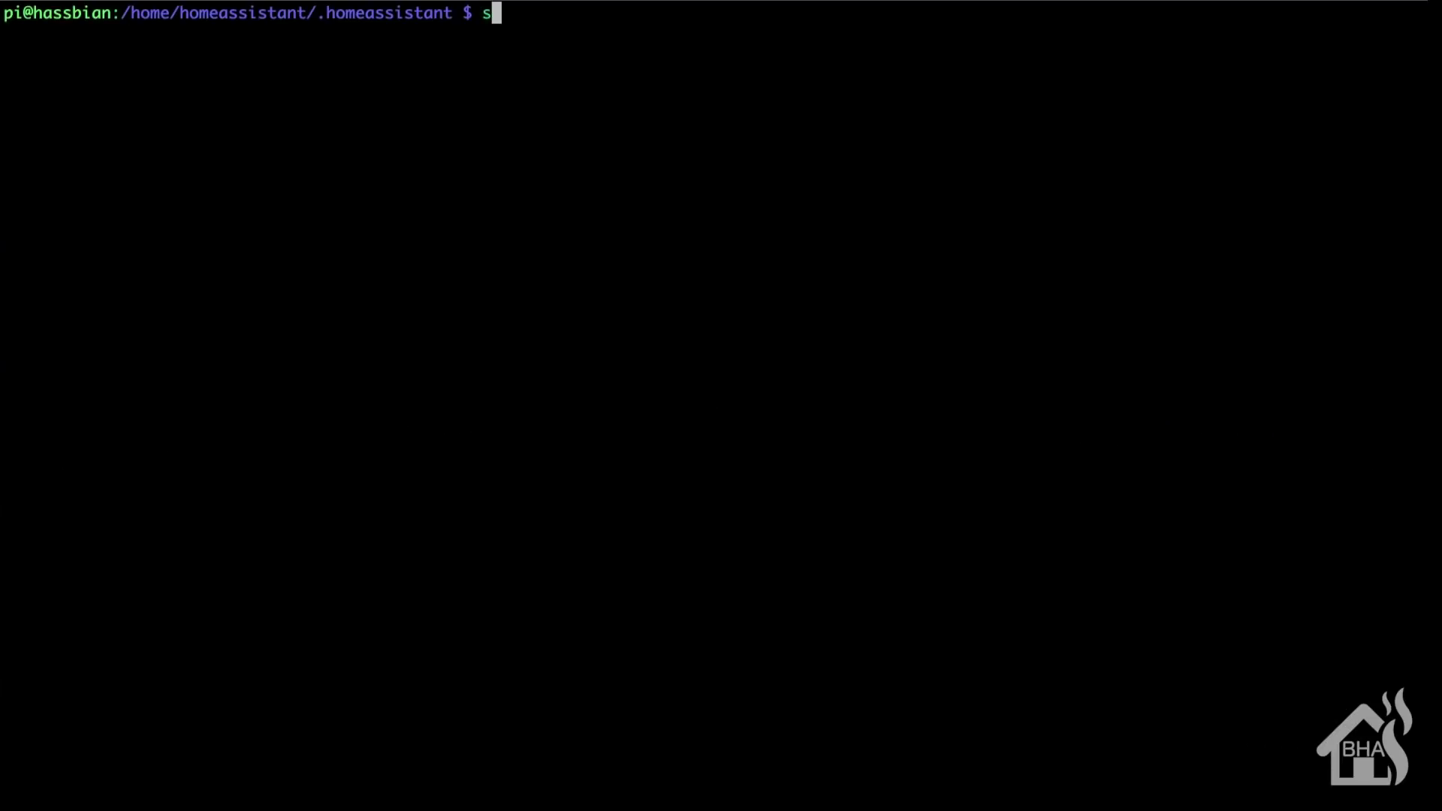
Open configuration.yaml in vim with sudo
{"action": "type", "text": "co"}
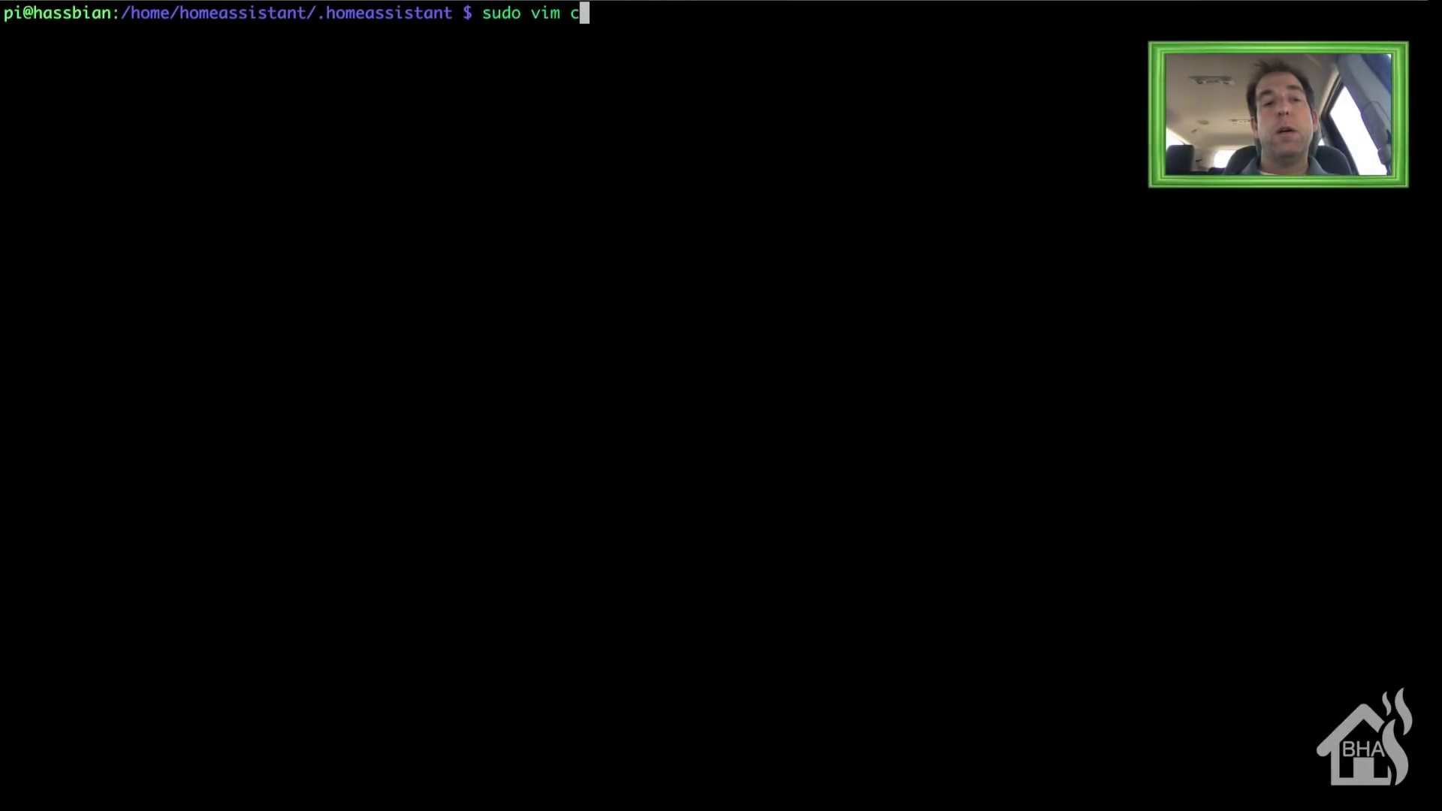
{"action": "key", "text": "Tab"}
{"action": "key", "text": "Return"}
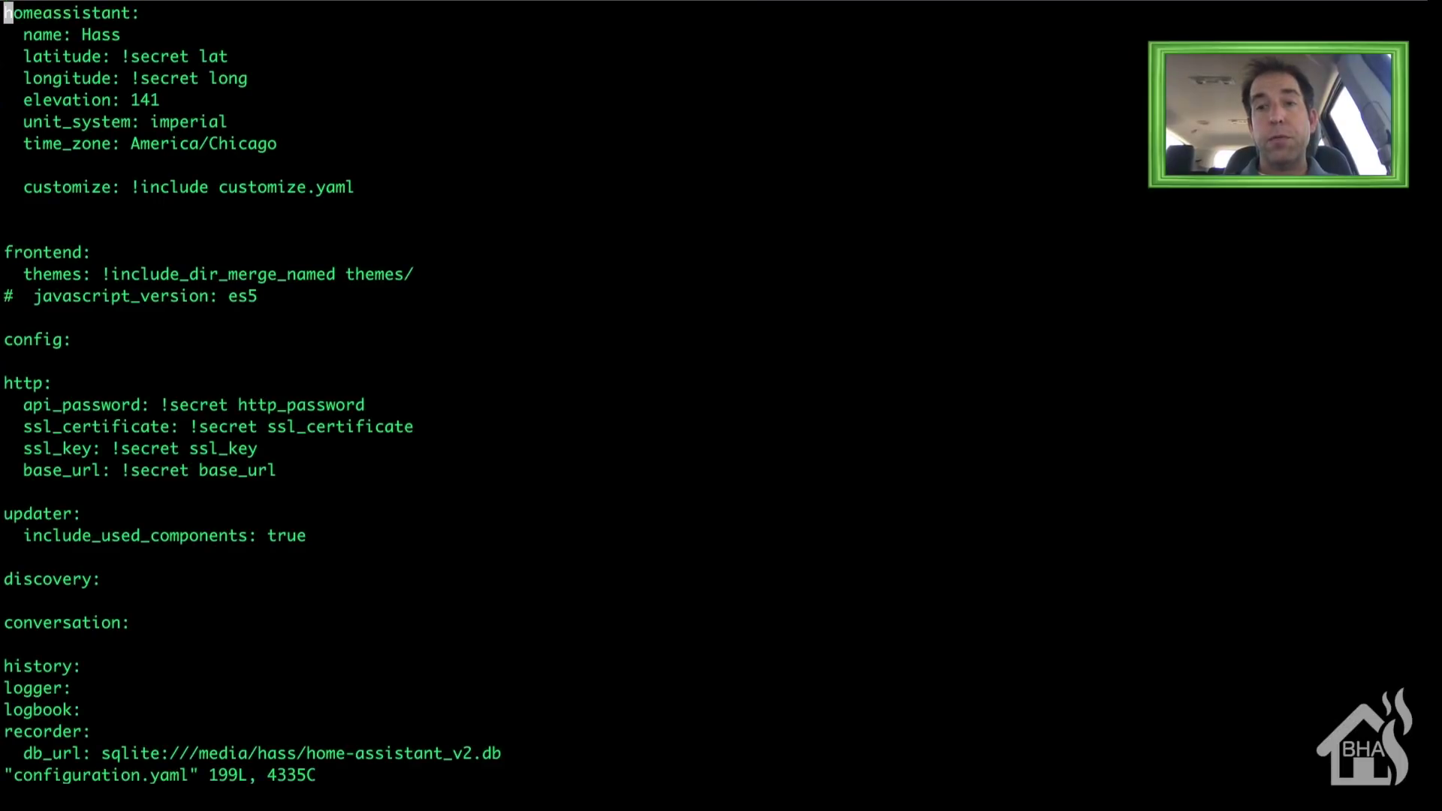
Insert new blank lines after the apple_tv block, above the usps block
{"action": "key", "text": "shift+g"}
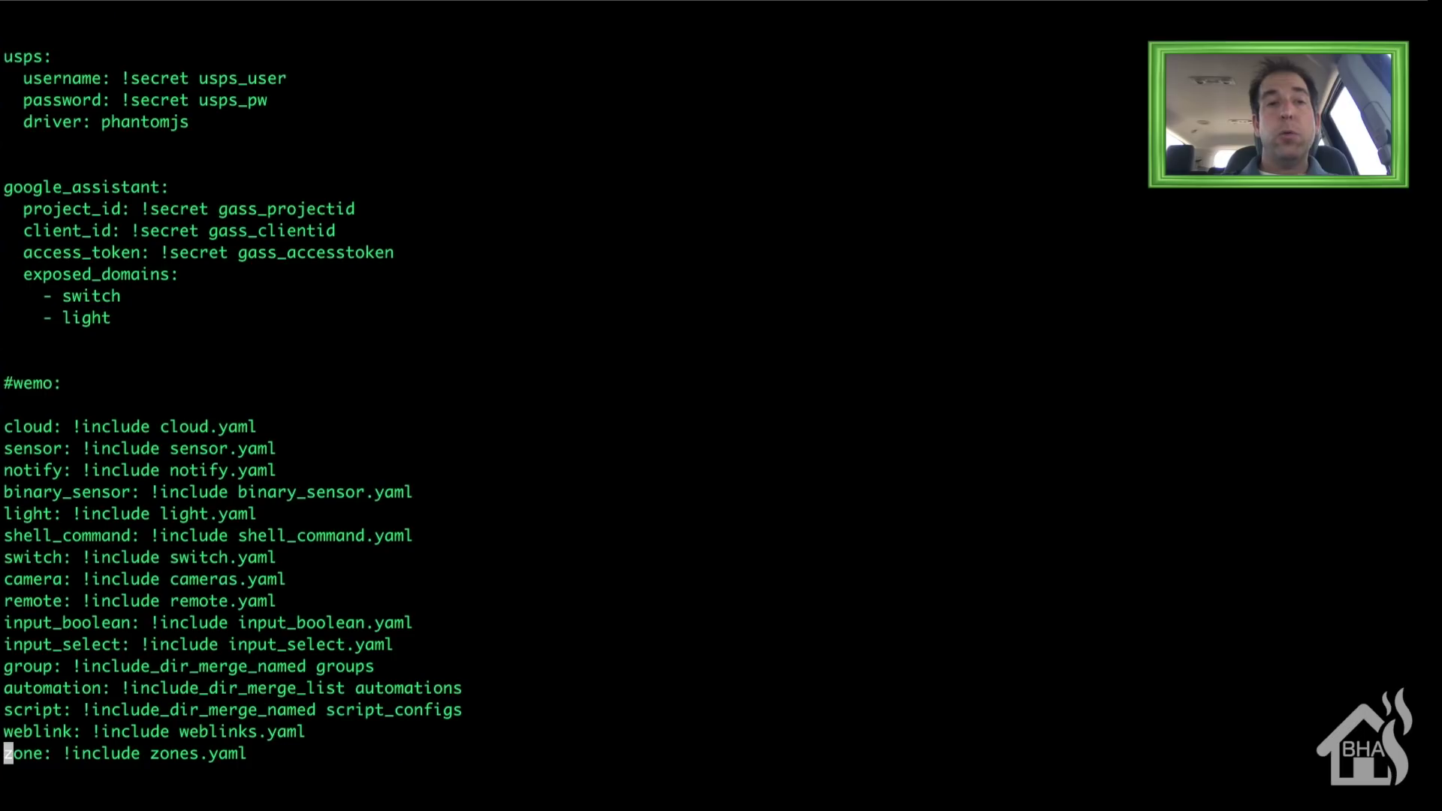
{"action": "key", "text": "Up"}
{"action": "key", "text": "Up"}
{"action": "key", "text": "Up"}
{"action": "key", "text": "Up"}
{"action": "key", "text": "Up"}
{"action": "key", "text": "Up"}
{"action": "key", "text": "Up"}
{"action": "key", "text": "Up"}
{"action": "key", "text": "Up"}
{"action": "key", "text": "Up"}
{"action": "key", "text": "Up"}
{"action": "key", "text": "Up"}
{"action": "key", "text": "Up"}
{"action": "key", "text": "Up"}
{"action": "key", "text": "Up"}
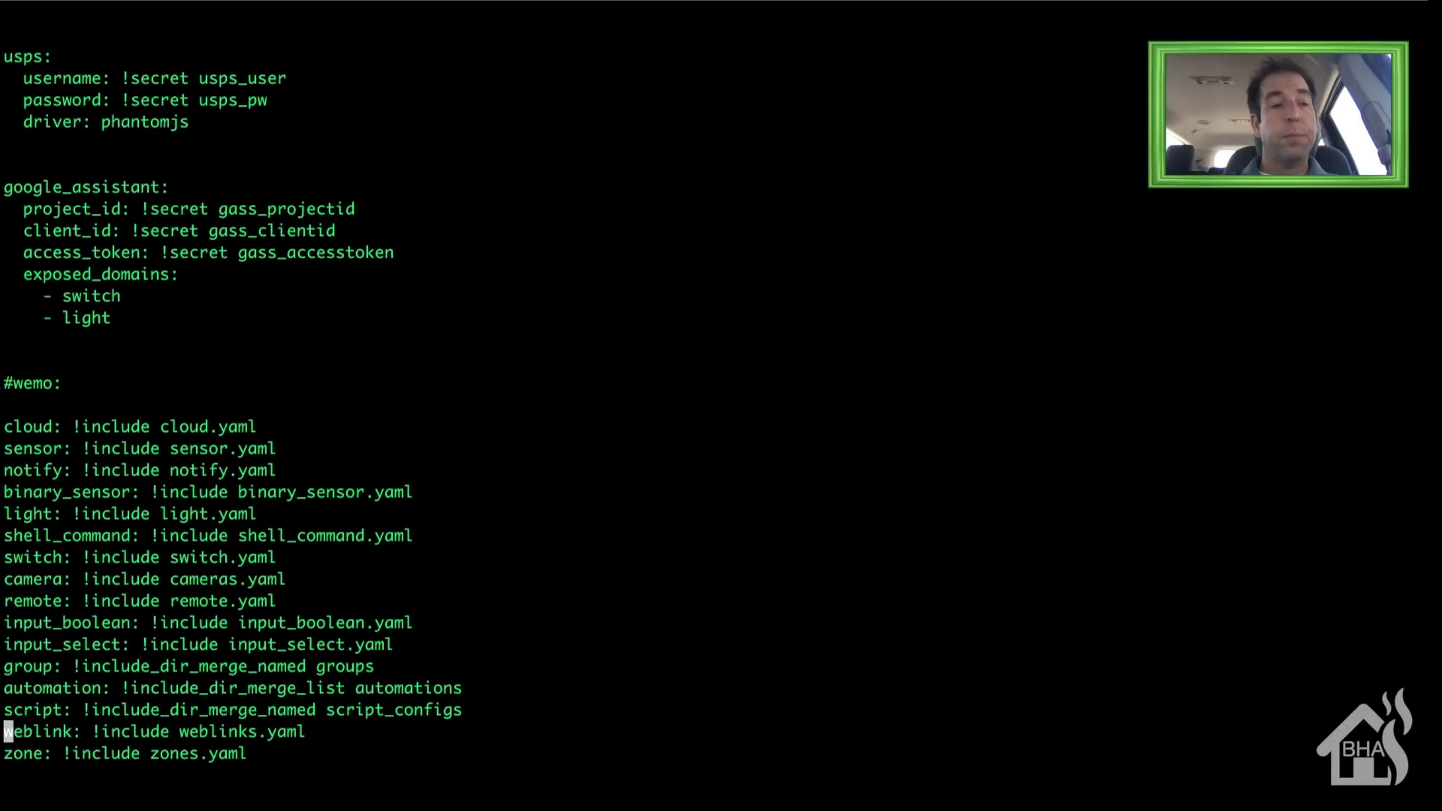
{"action": "key", "text": "Up"}
{"action": "key", "text": "Up"}
{"action": "key", "text": "Up"}
{"action": "key", "text": "Up"}
{"action": "key", "text": "Up"}
{"action": "key", "text": "Up"}
{"action": "key", "text": "Up"}
{"action": "key", "text": "Up"}
{"action": "key", "text": "Up"}
{"action": "key", "text": "Up"}
{"action": "key", "text": "Up"}
{"action": "key", "text": "Up"}
{"action": "key", "text": "Up"}
{"action": "key", "text": "Up"}
{"action": "key", "text": "Up"}
{"action": "key", "text": "Up"}
{"action": "key", "text": "Up"}
{"action": "key", "text": "Up"}
{"action": "key", "text": "Up"}
{"action": "key", "text": "Up"}
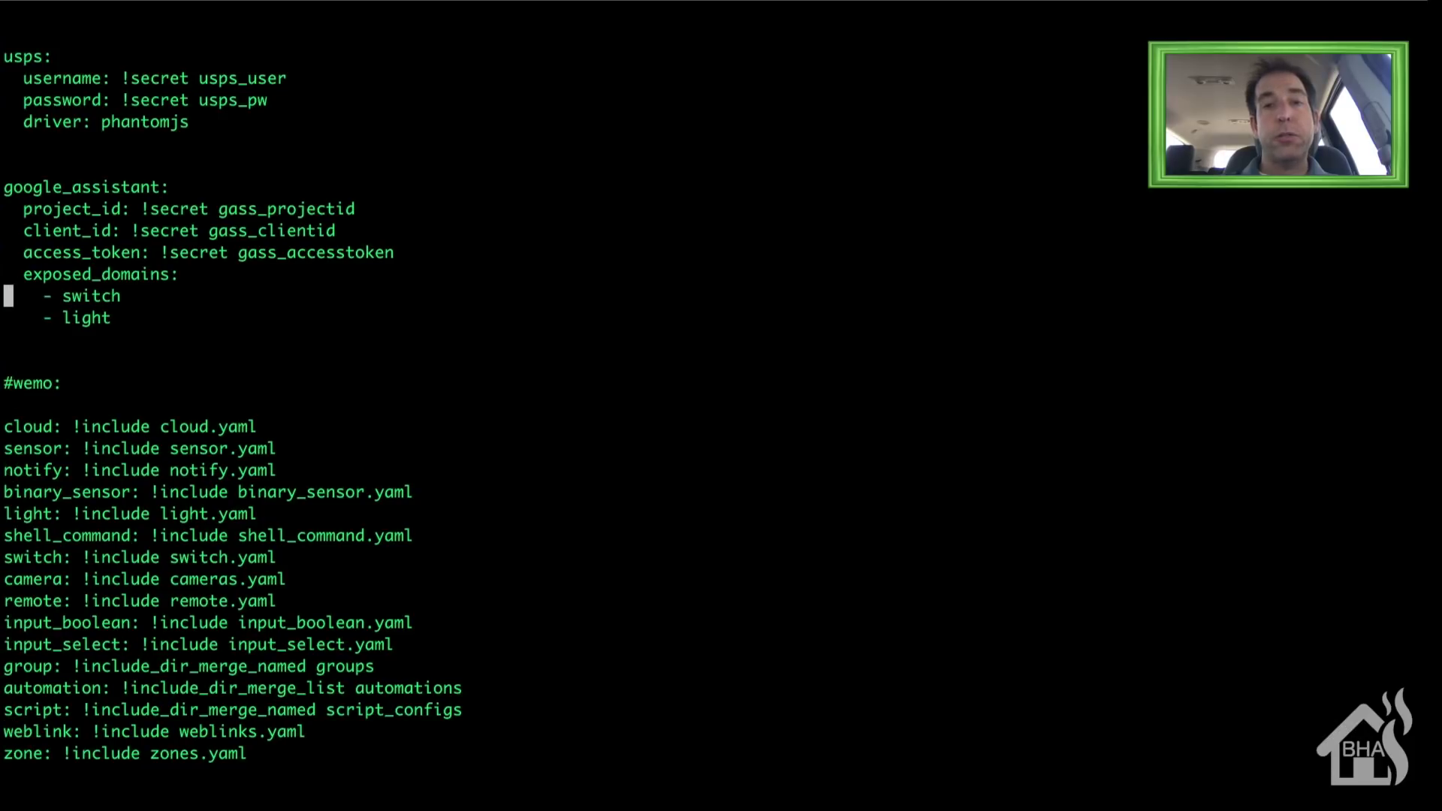
{"action": "key", "text": "Up"}
{"action": "key", "text": "Down"}
{"action": "key", "text": "Down"}
{"action": "key", "text": "Down"}
{"action": "key", "text": "Down"}
{"action": "key", "text": "Down"}
{"action": "key", "text": "Down"}
{"action": "key", "text": "Down"}
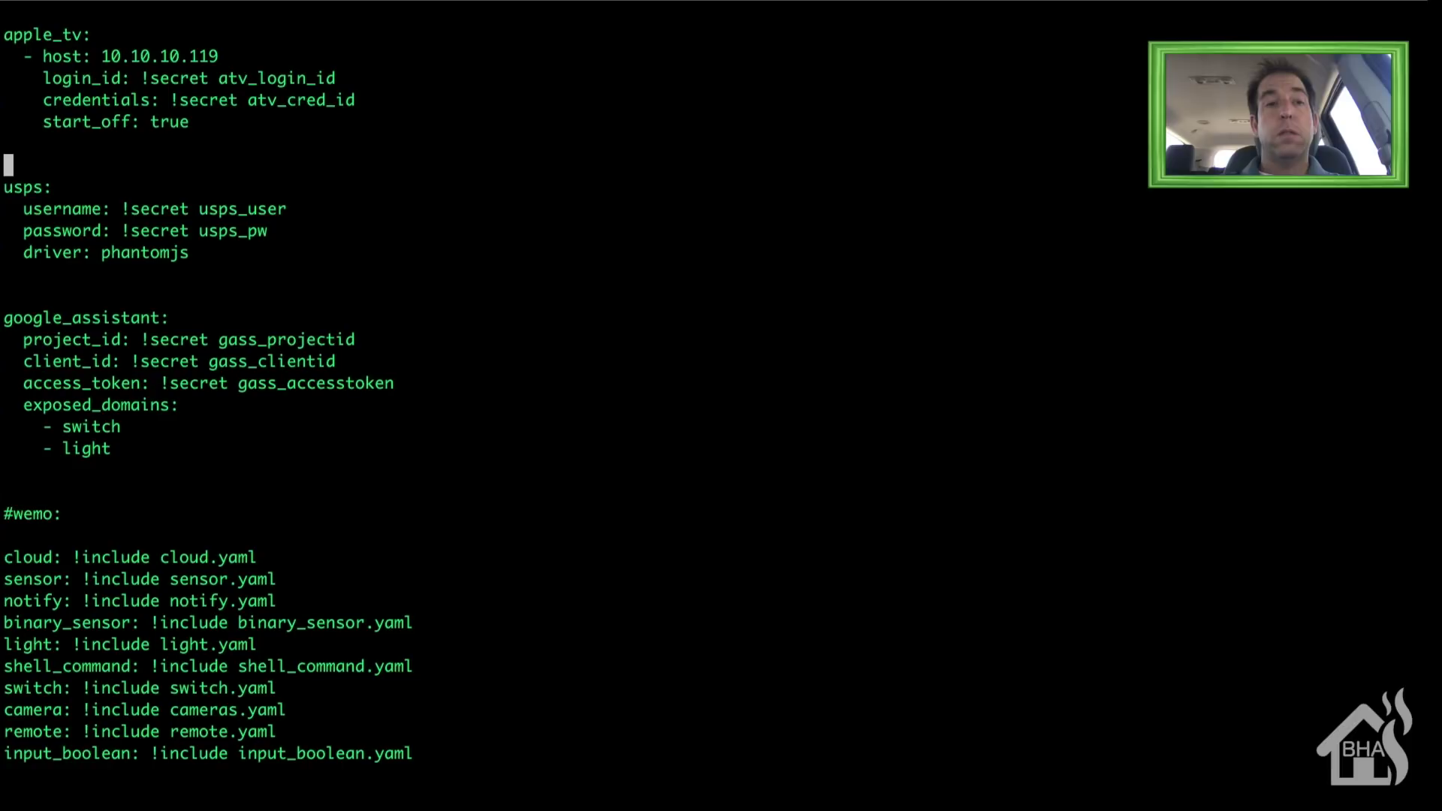
{"action": "key", "text": "i"}
{"action": "key", "text": "Return"}
{"action": "key", "text": "Return"}
{"action": "key", "text": "Return"}
{"action": "key", "text": "Up"}
{"action": "key", "text": "Up"}
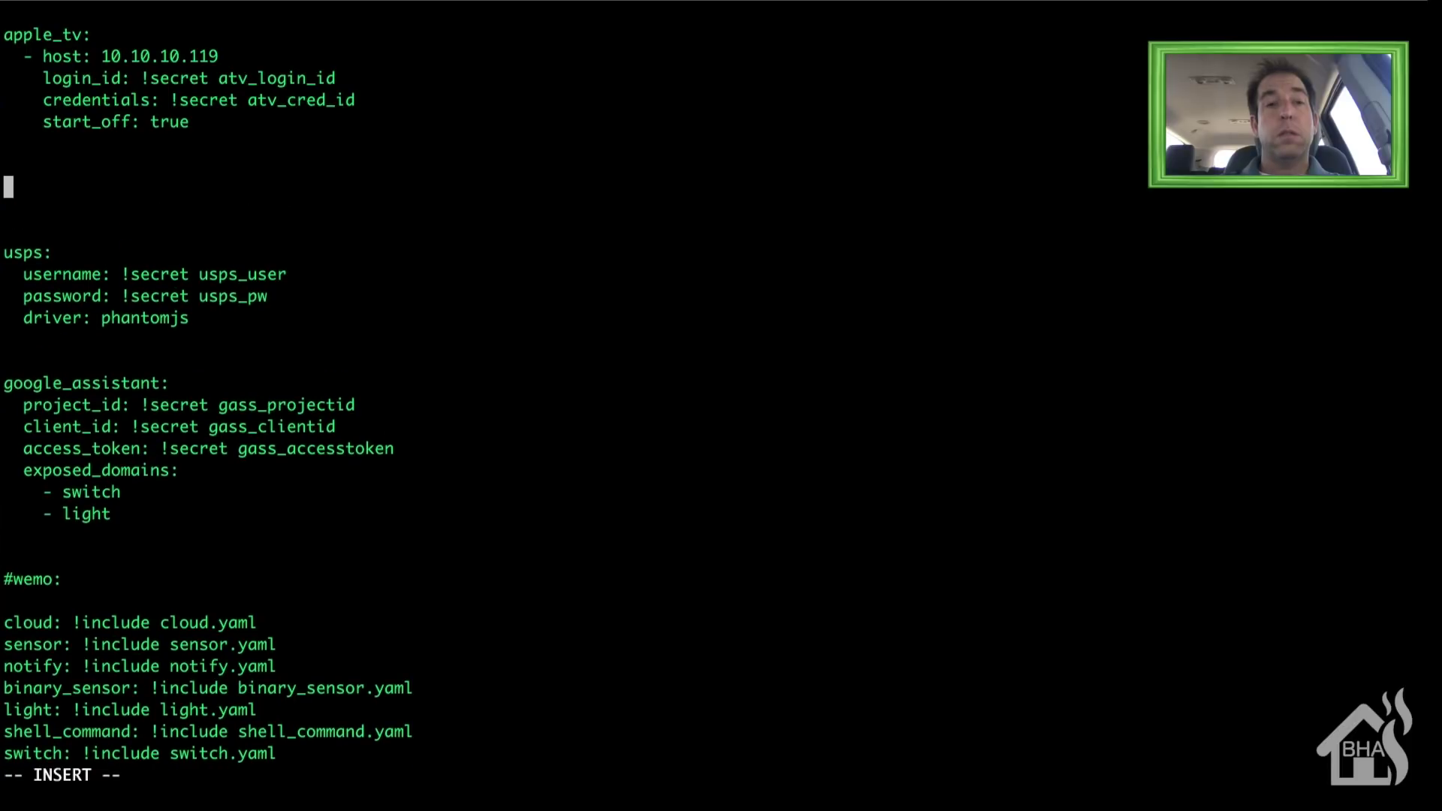
Add a homekit block with a filter whose exclude_domains lists sensor and script, then enter :wq
{"action": "type", "text": "homekit:"}
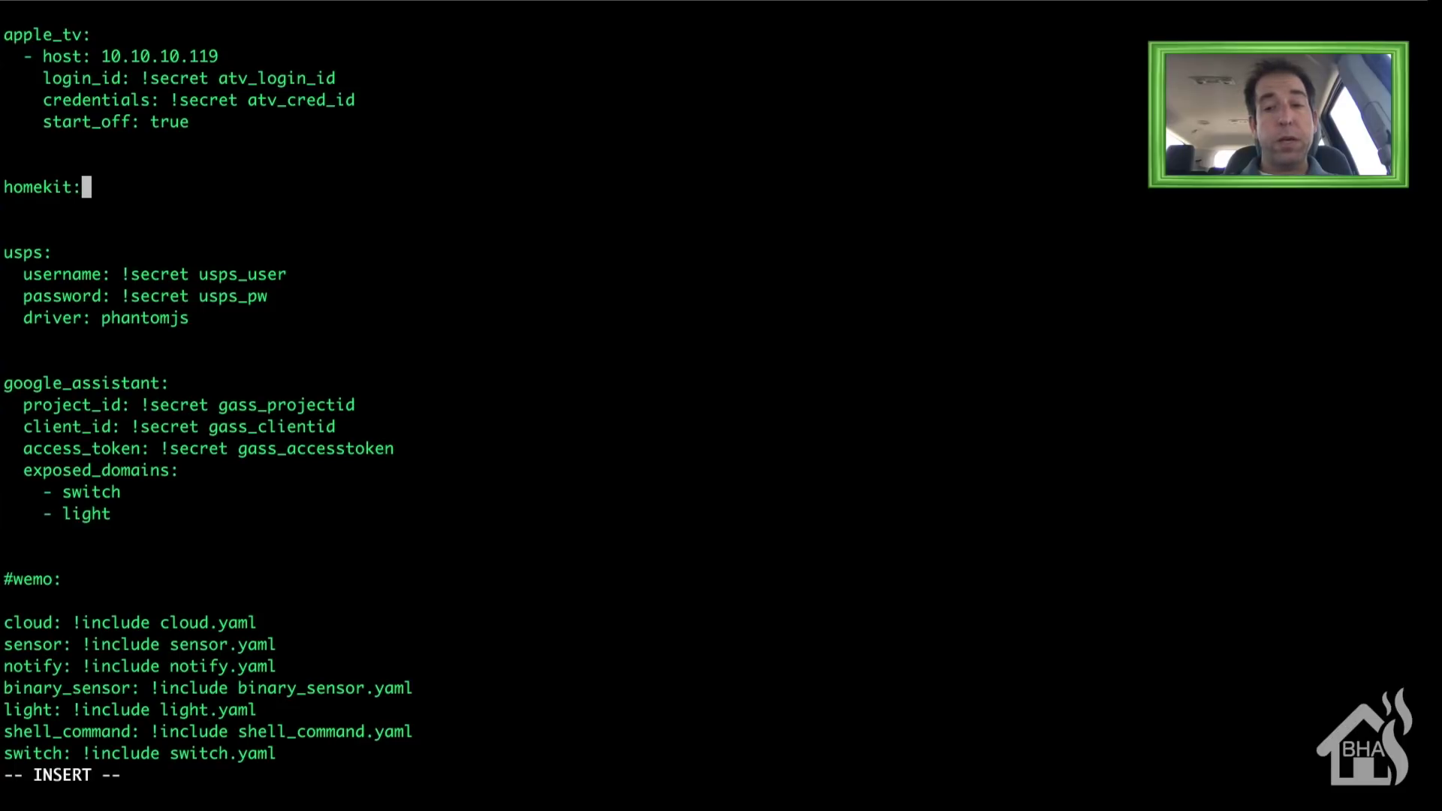
{"action": "key", "text": "Return"}
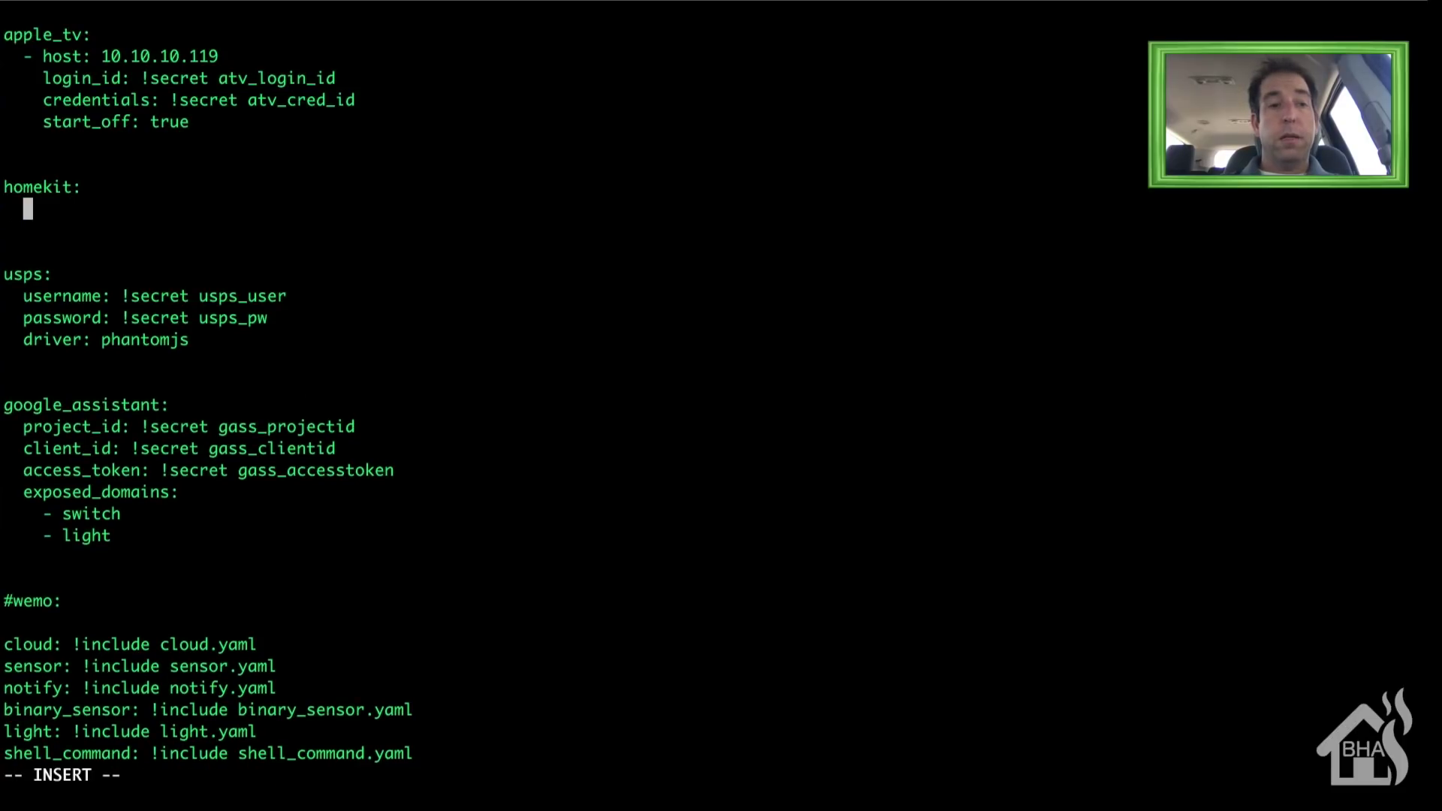
{"action": "type", "text": "filter:"}
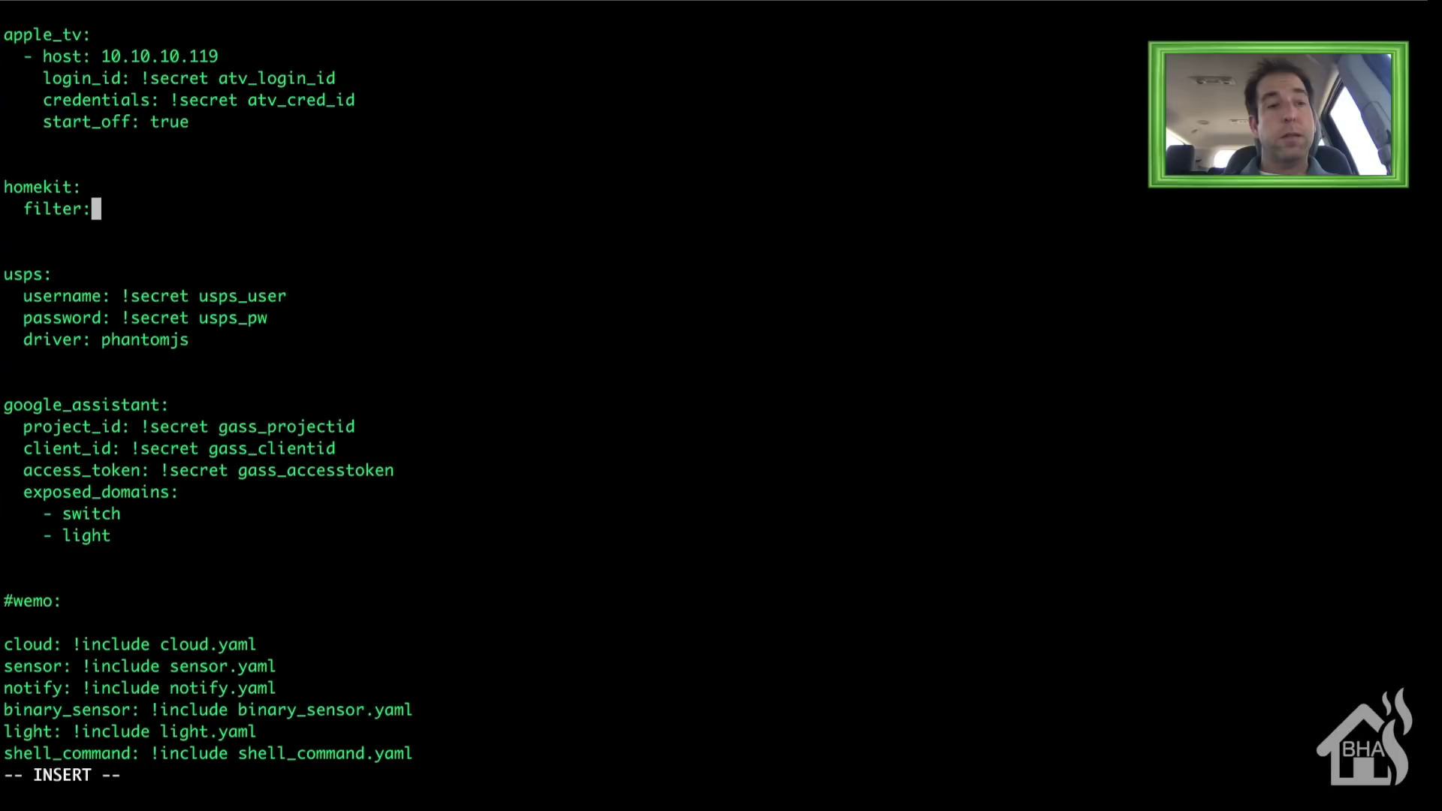
{"action": "key", "text": "Return"}
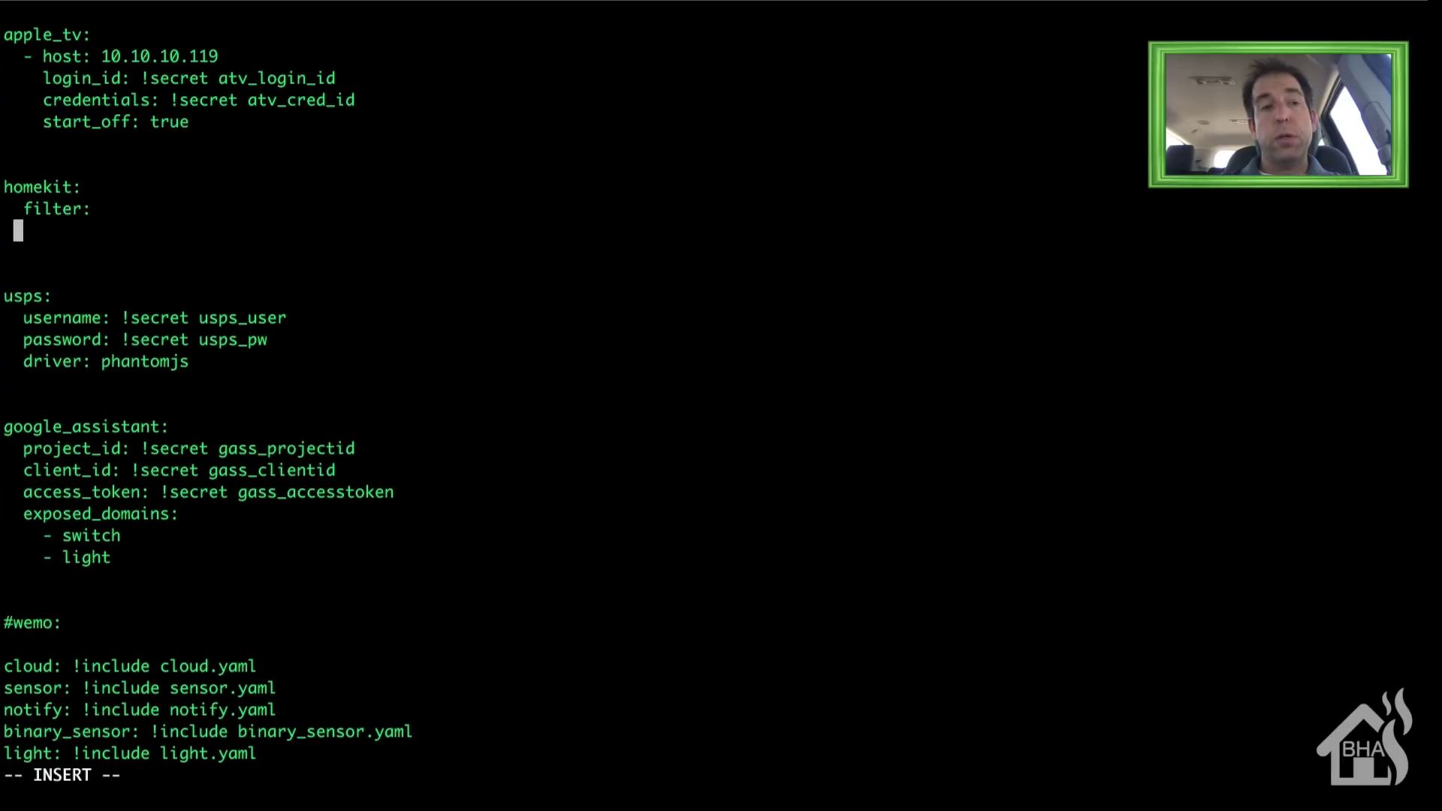
{"action": "type", "text": "excl"}
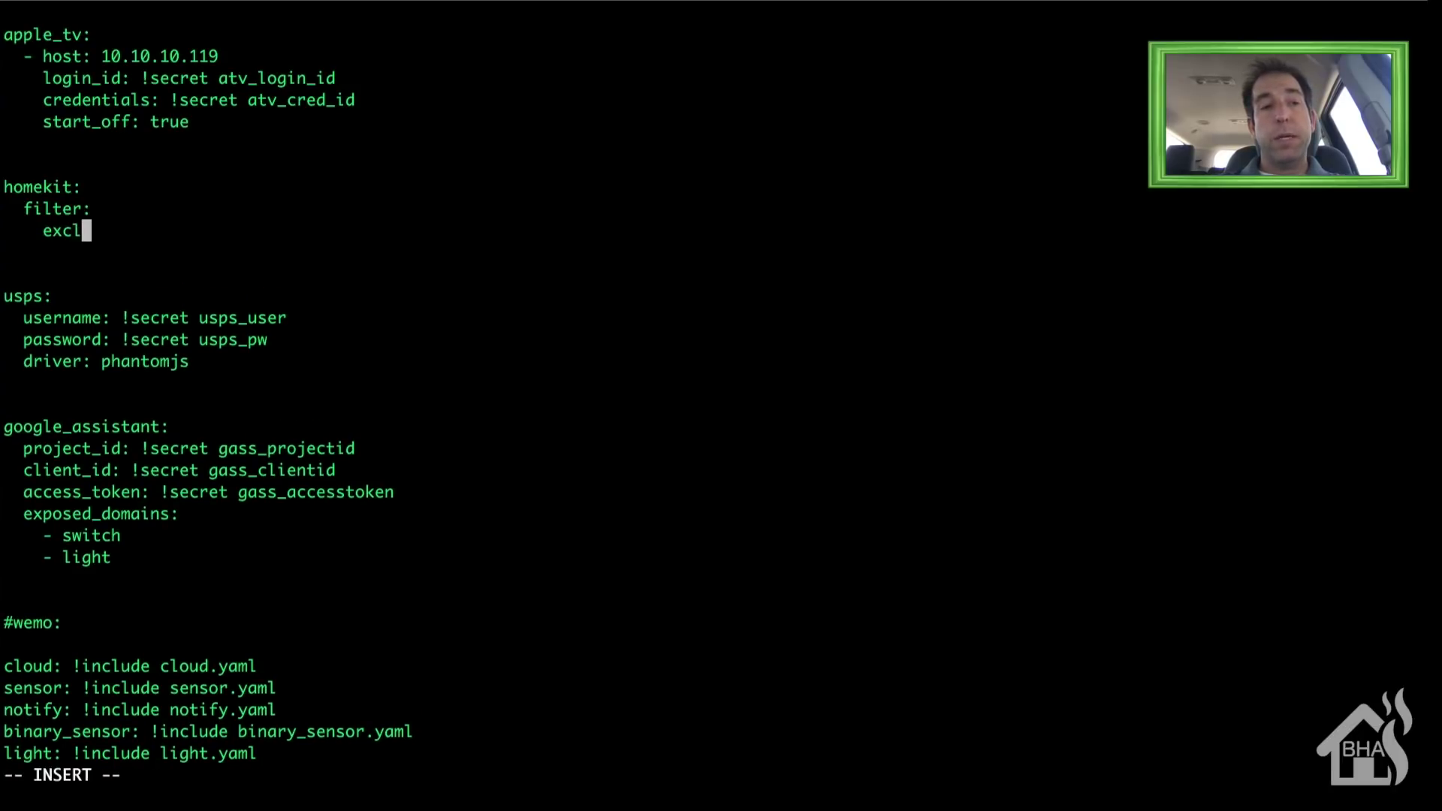
{"action": "type", "text": "ude_domains:"}
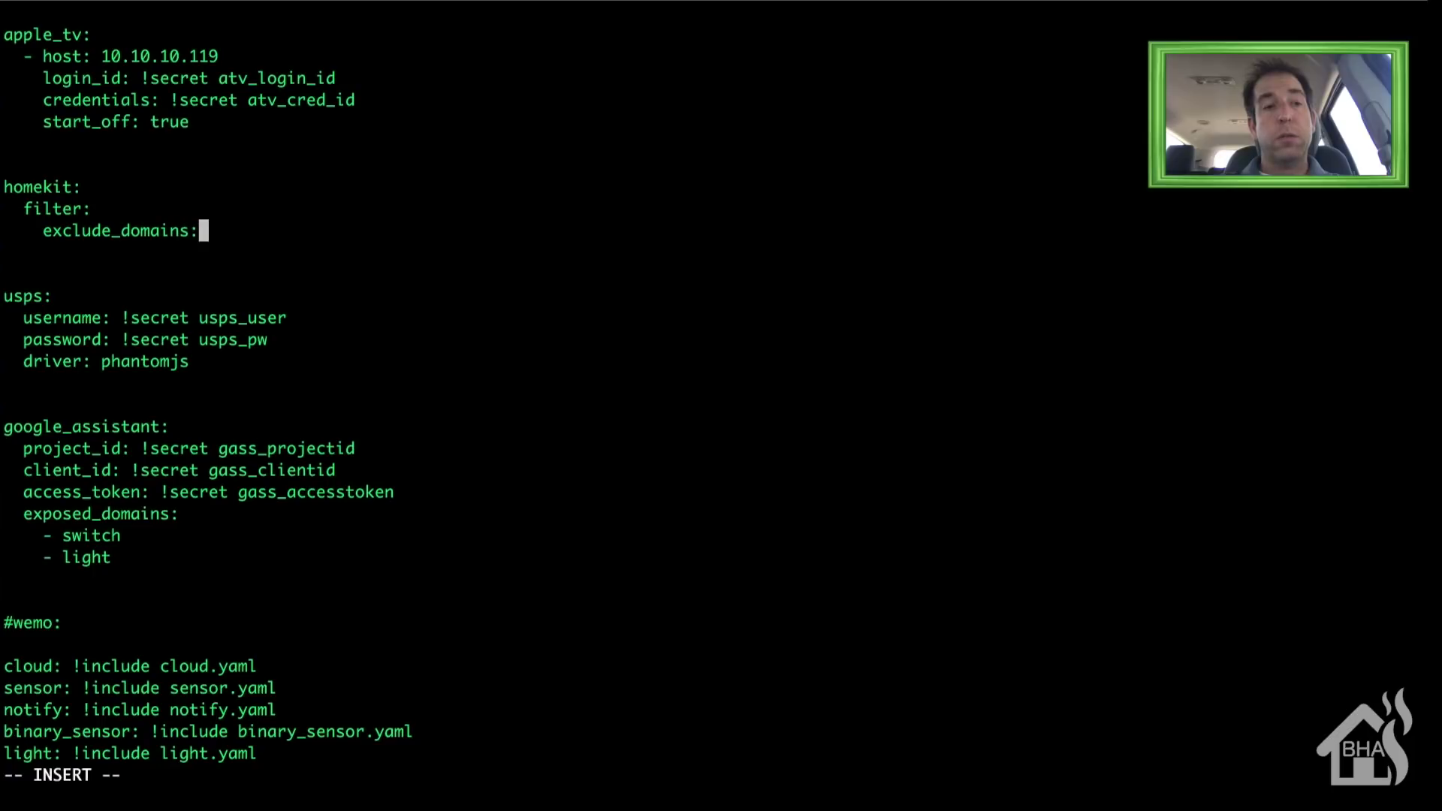
{"action": "key", "text": "Return"}
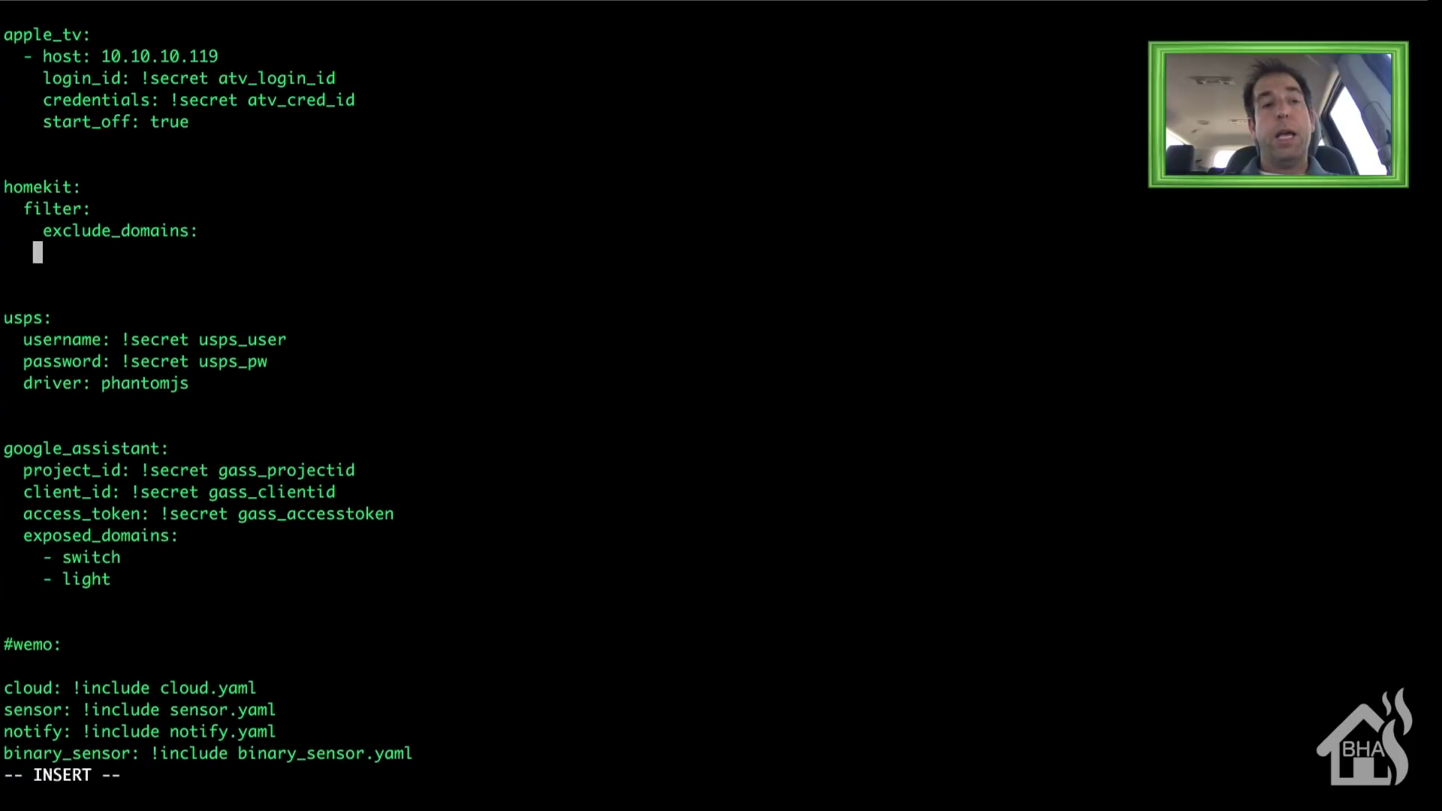
{"action": "type", "text": "- sensor"}
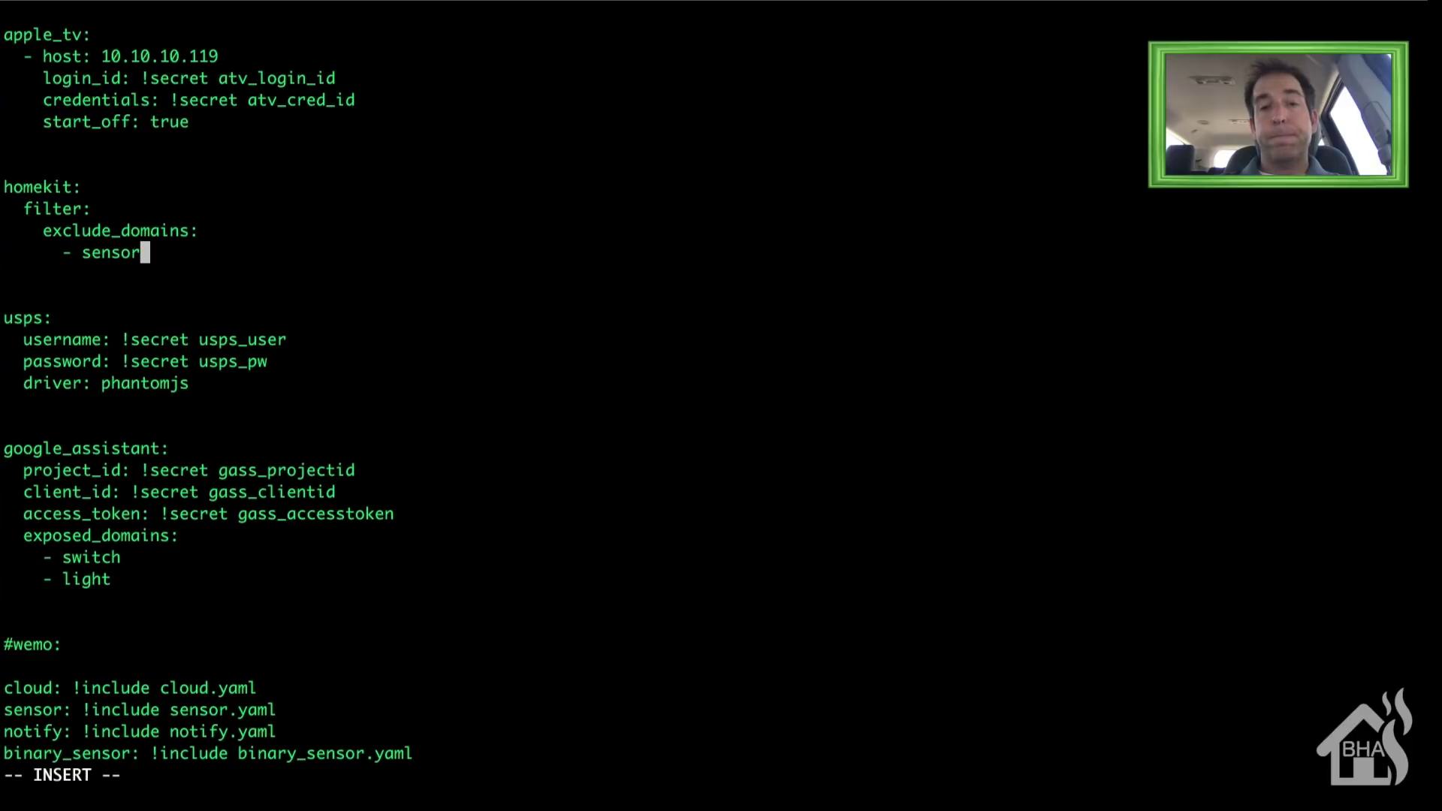
{"action": "key", "text": "Return"}
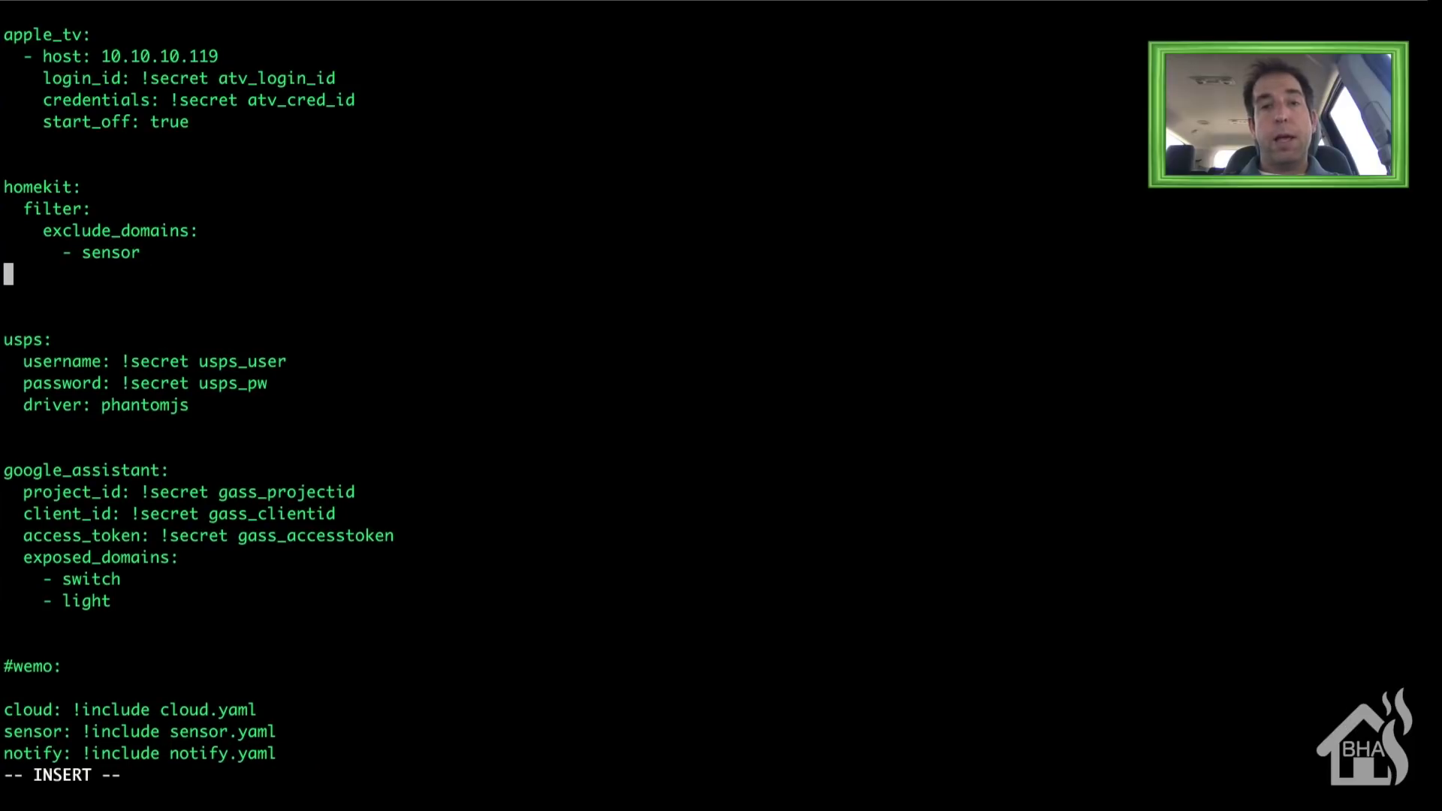
{"action": "type", "text": "- script"}
{"action": "key", "text": "Escape"}
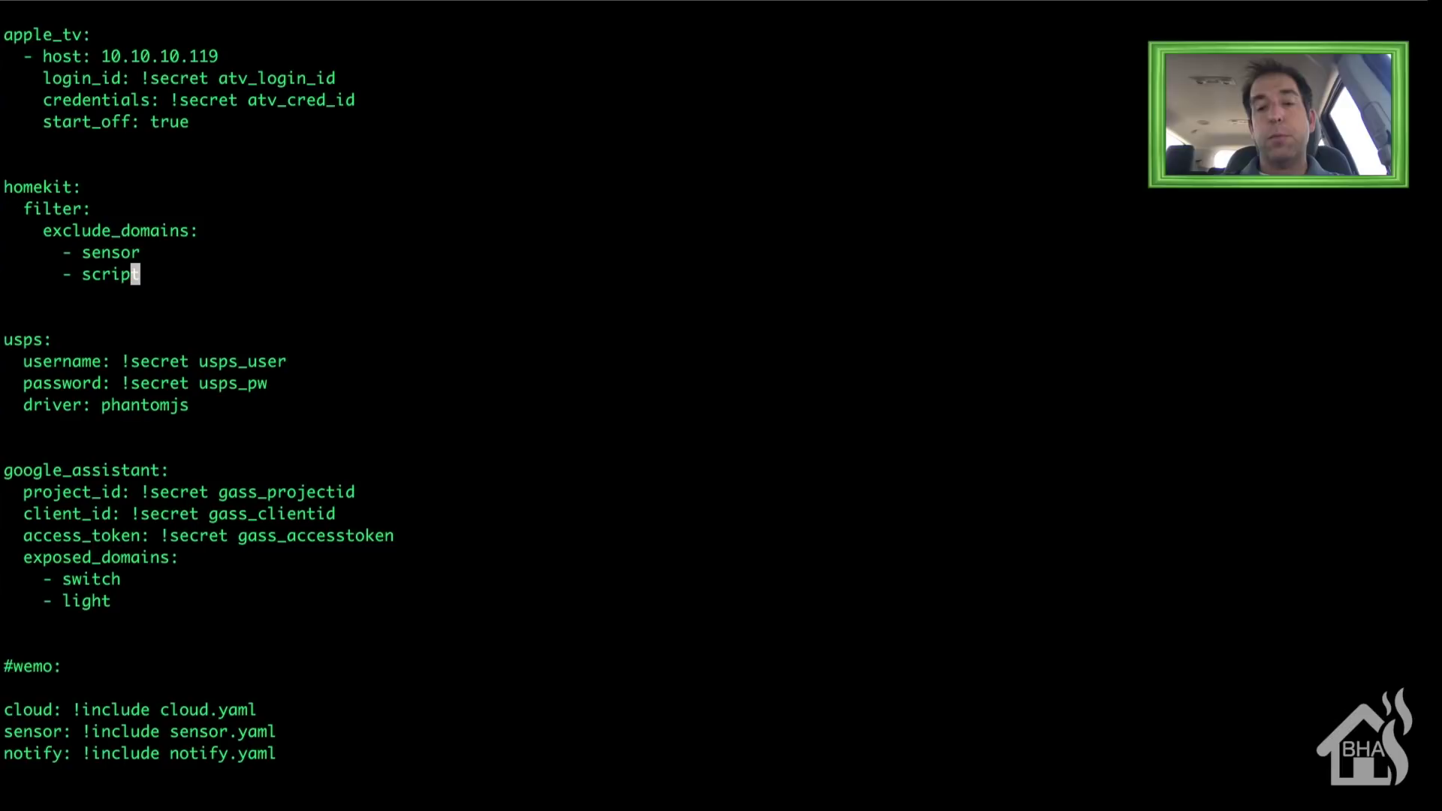
{"action": "type", "text": ":wq!"}
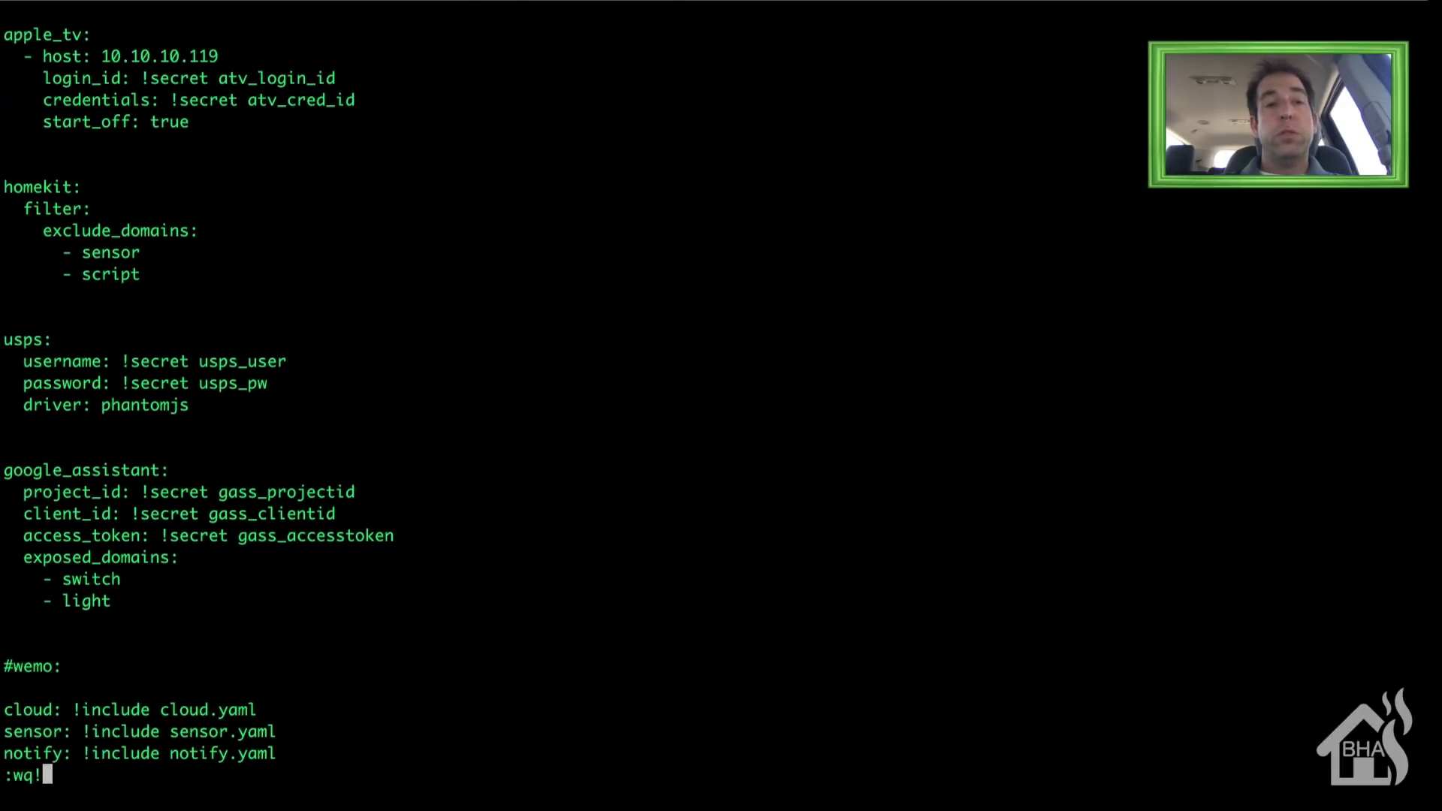
{"action": "key", "text": "Return"}
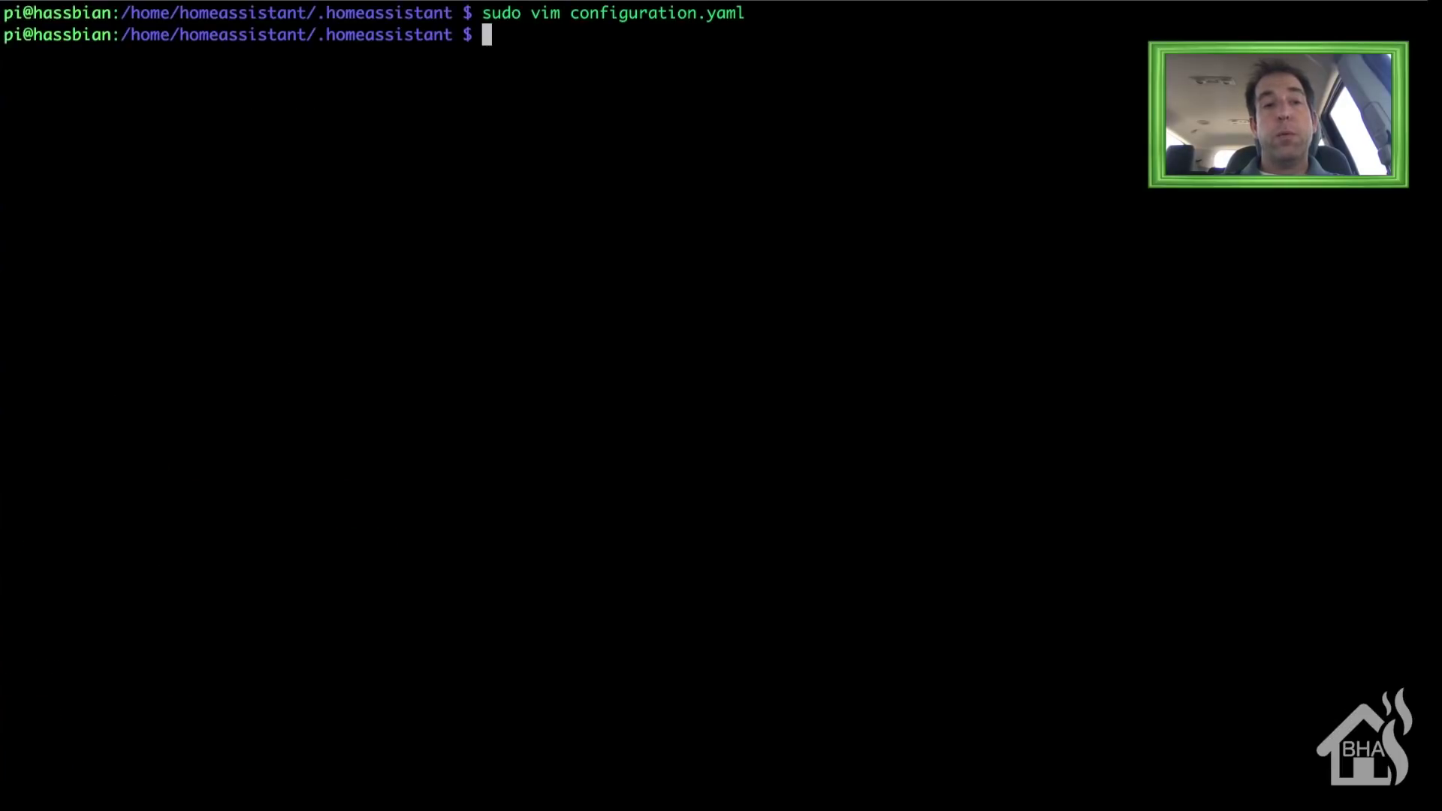
{"action": "type", "text": "sudo s"}
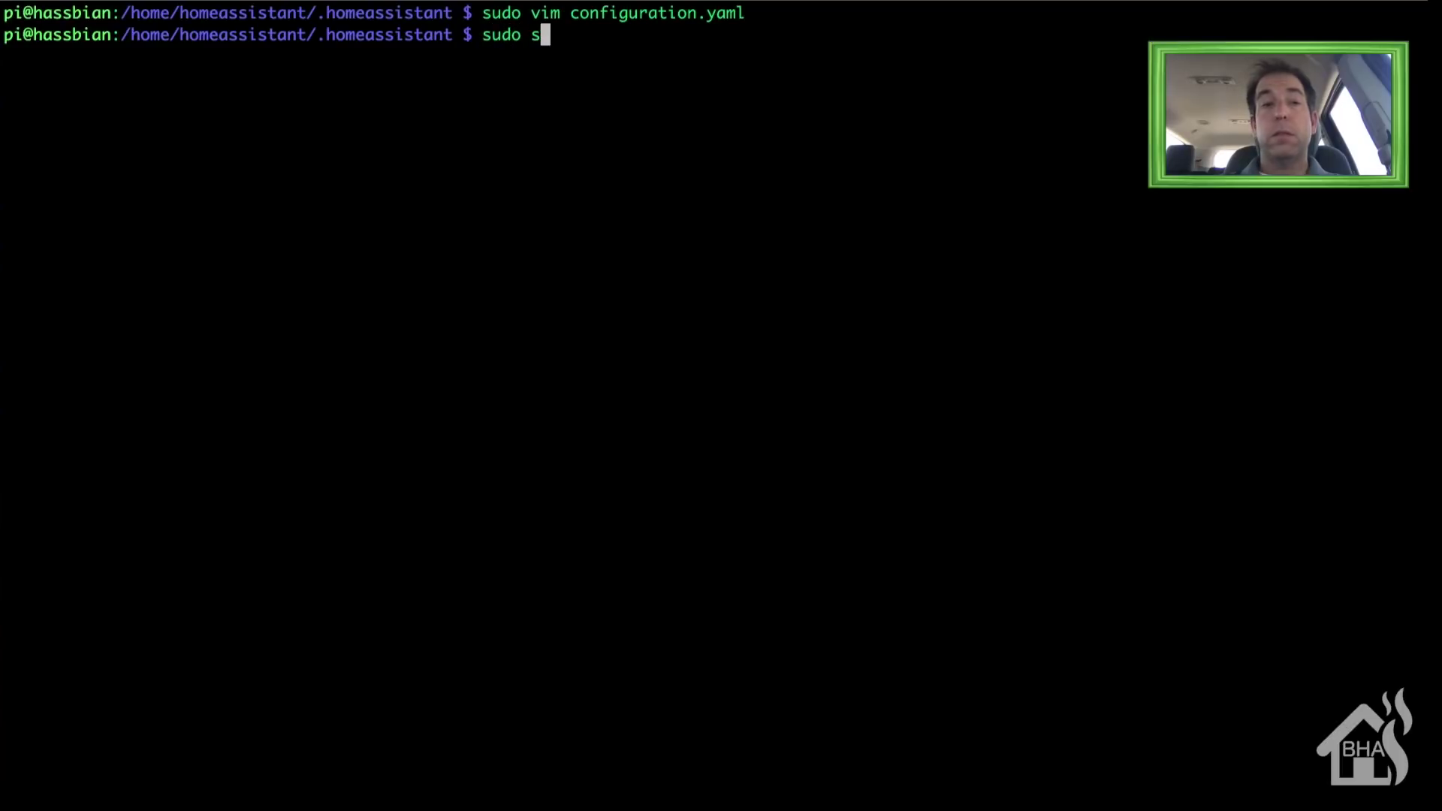
{"action": "type", "text": "ystemctl restar"}
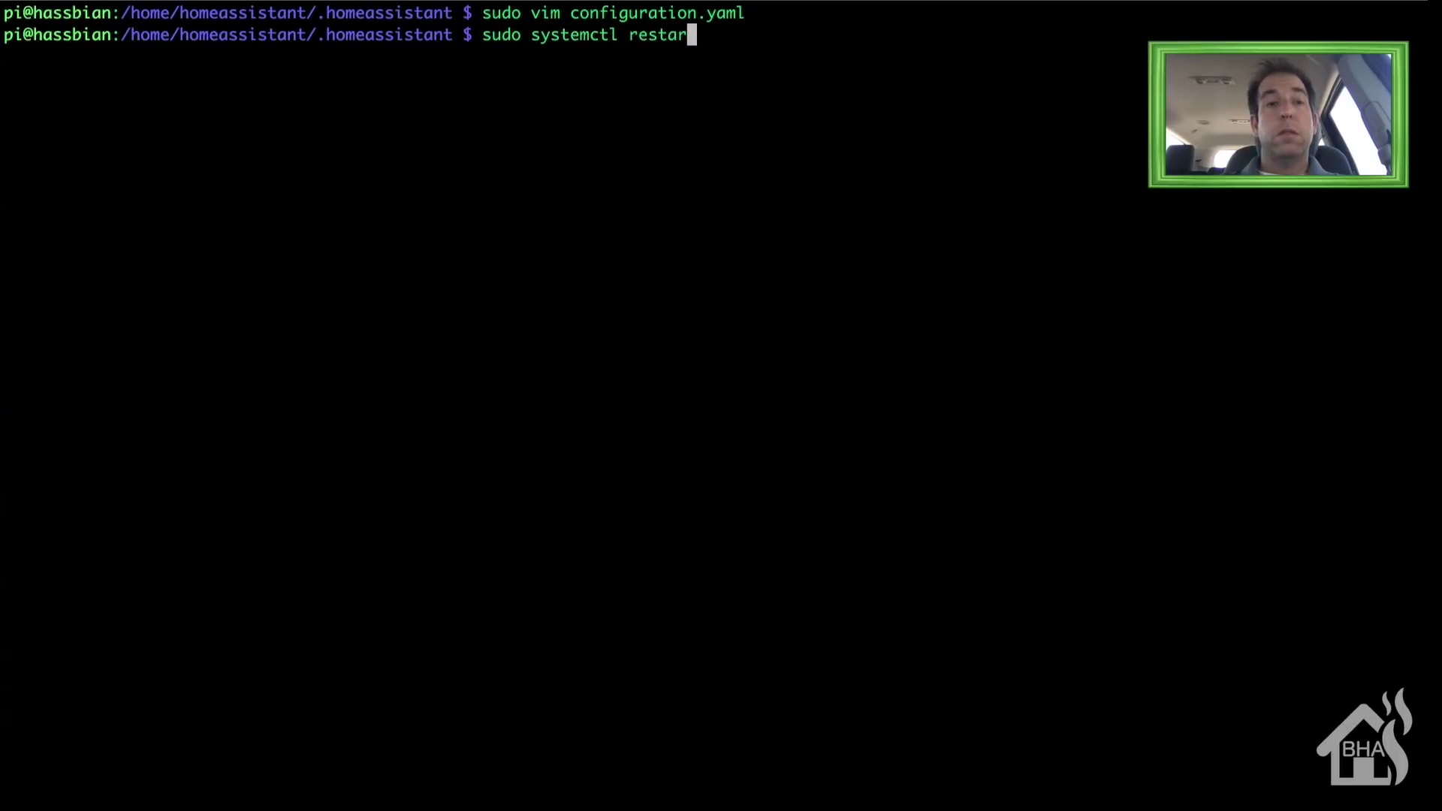
{"action": "type", "text": "t home-ass"}
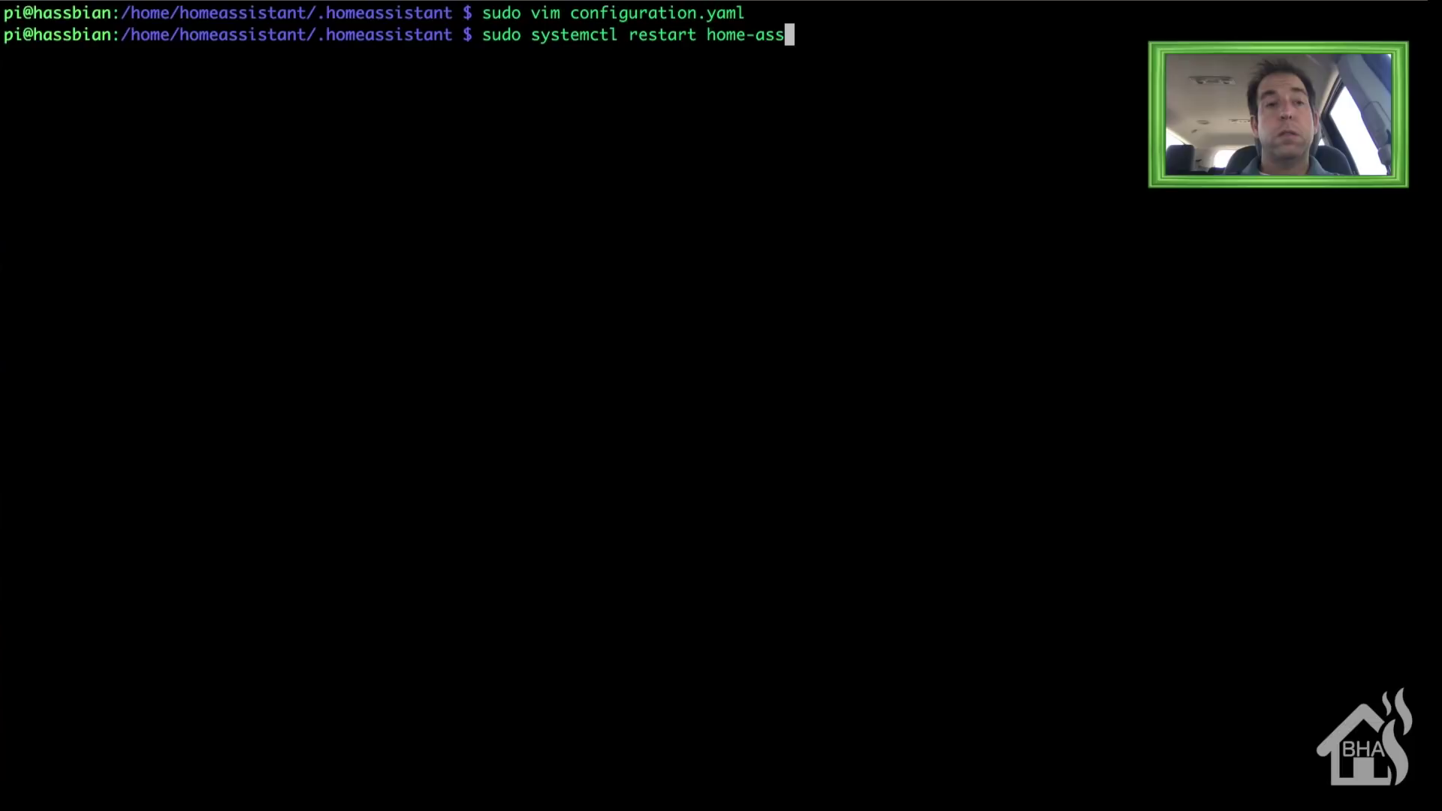
{"action": "key", "text": "Tab"}
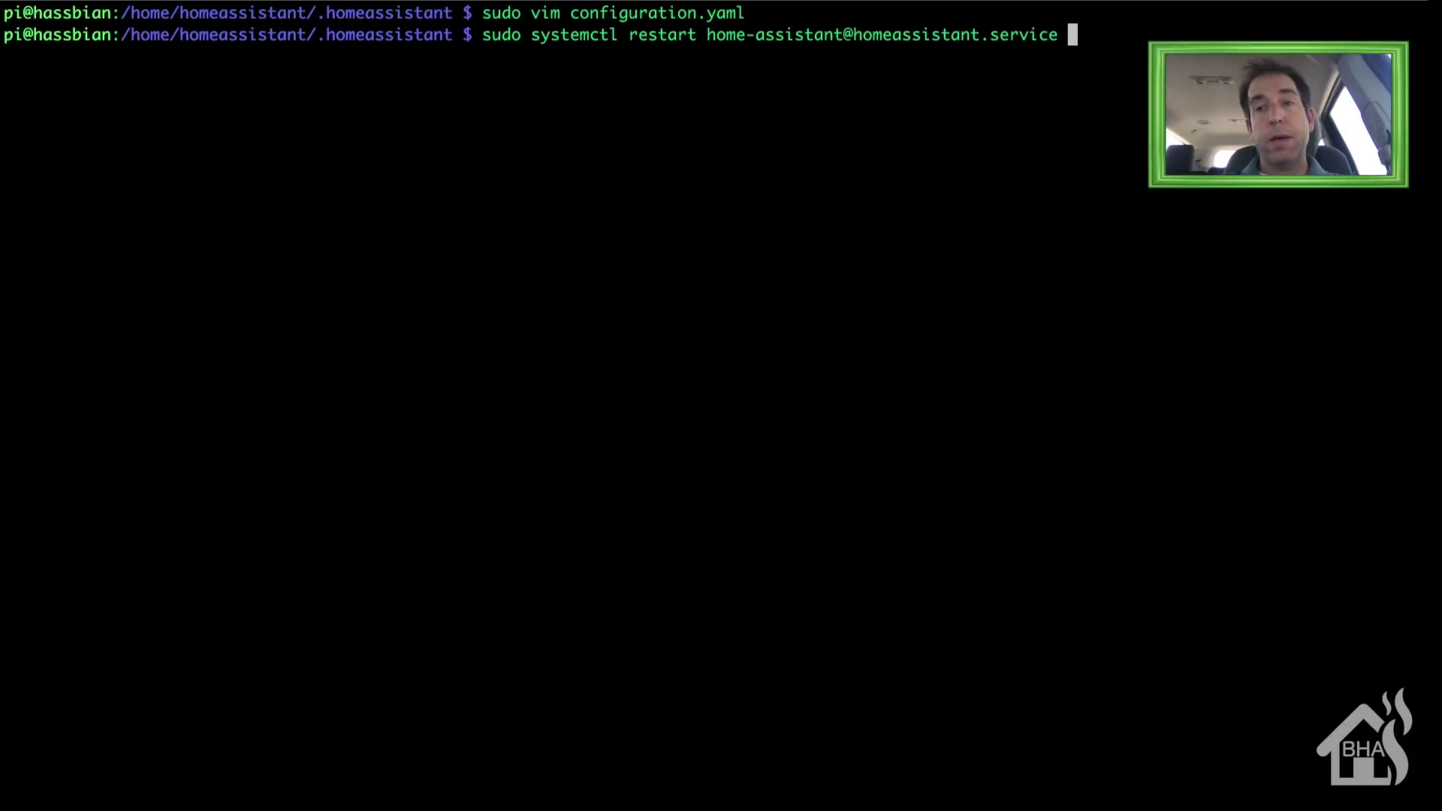
{"action": "key", "text": "Return"}
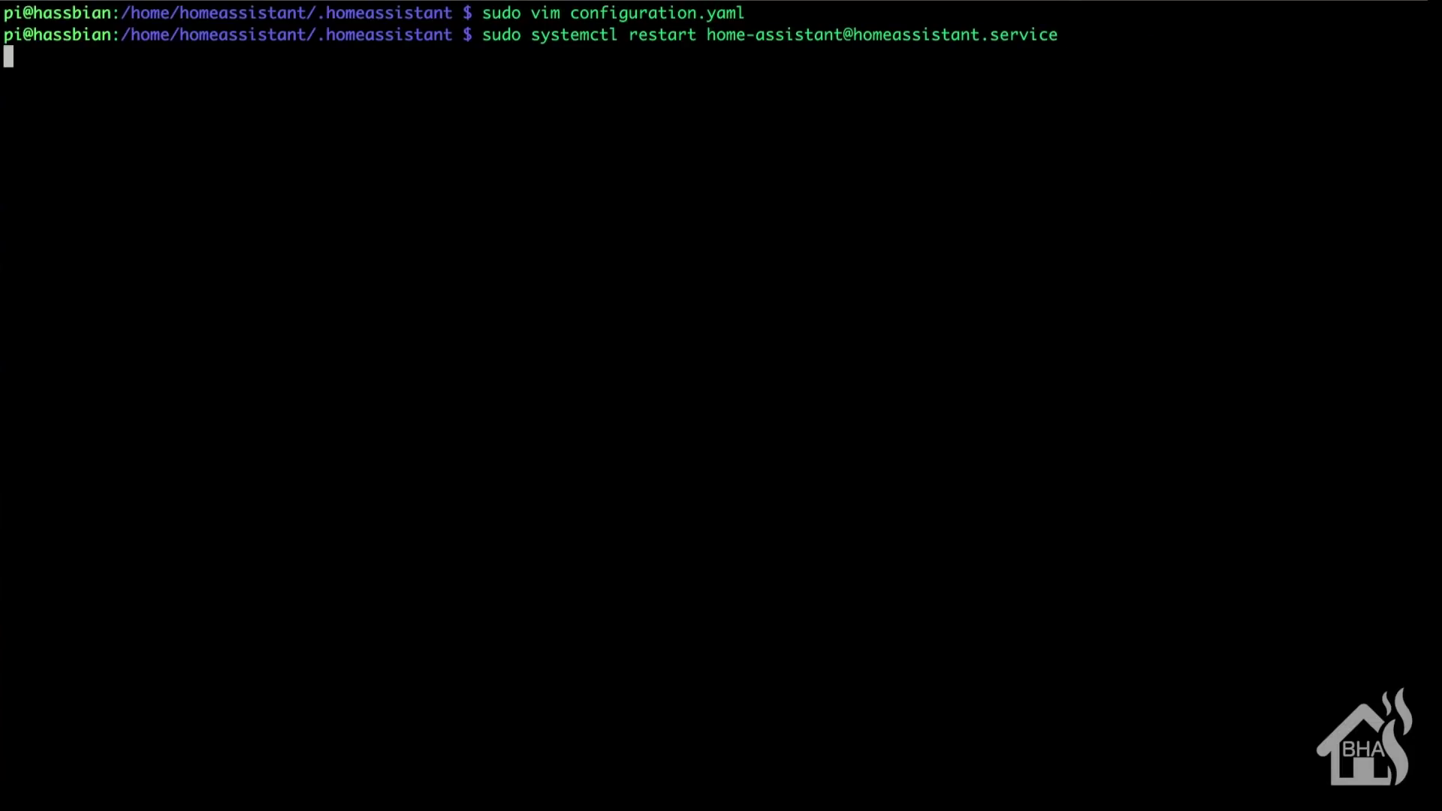